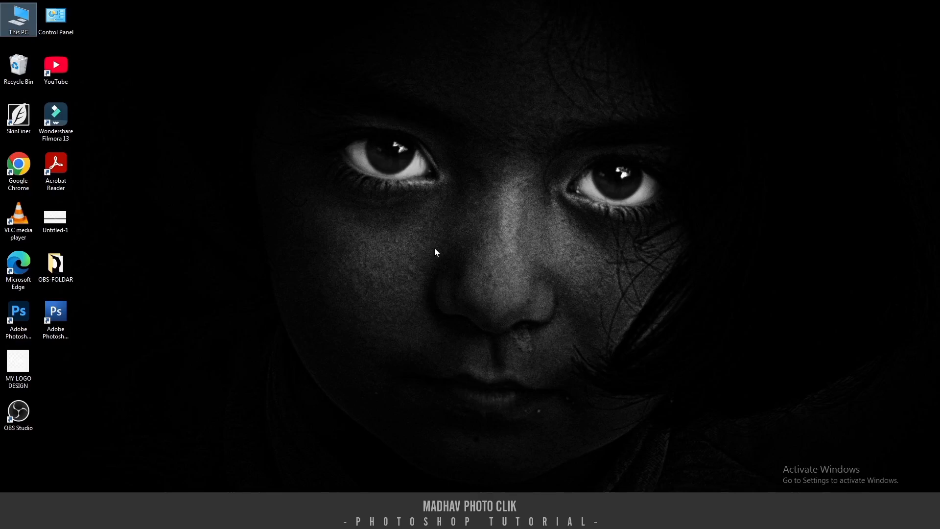
right_click(392, 245)
left_click(420, 274)
right_click(420, 274)
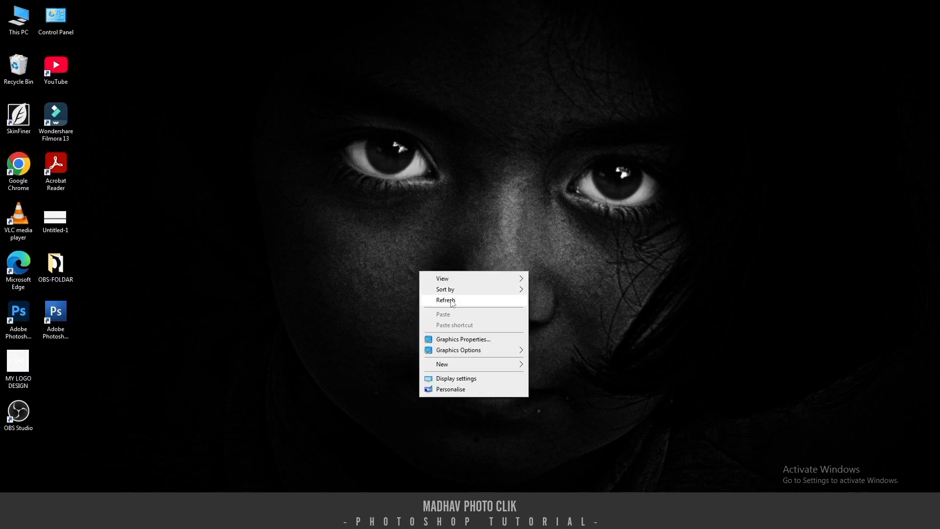
left_click(450, 300)
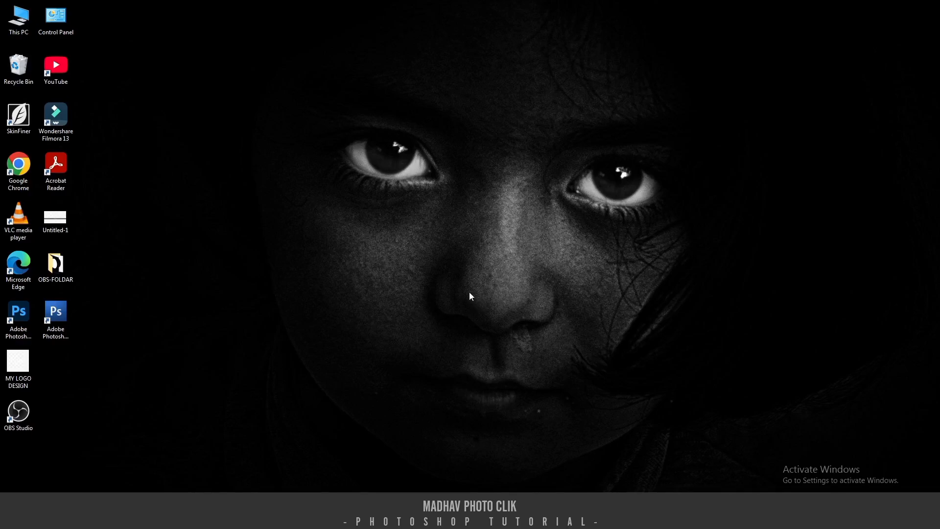
right_click(440, 244)
left_click(476, 273)
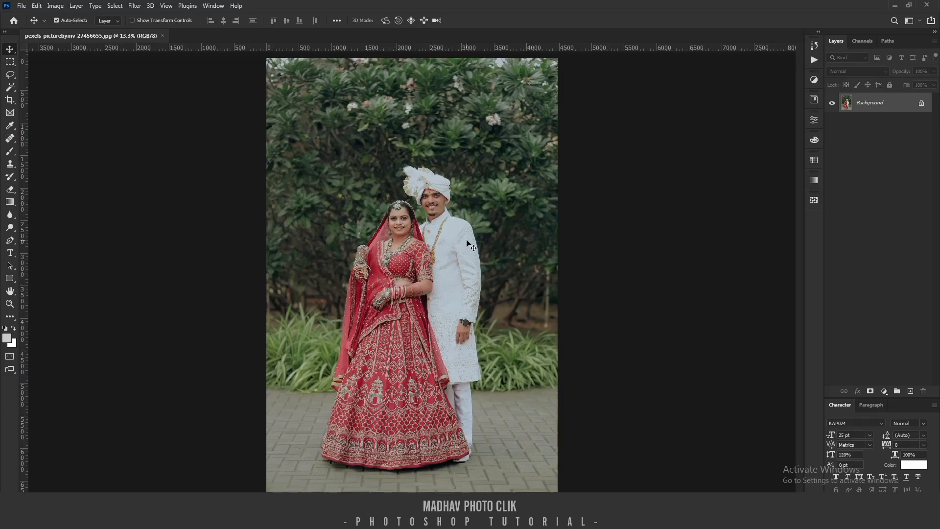
Step: Display the recorded actions and widen the layer list area
left_click(208, 10)
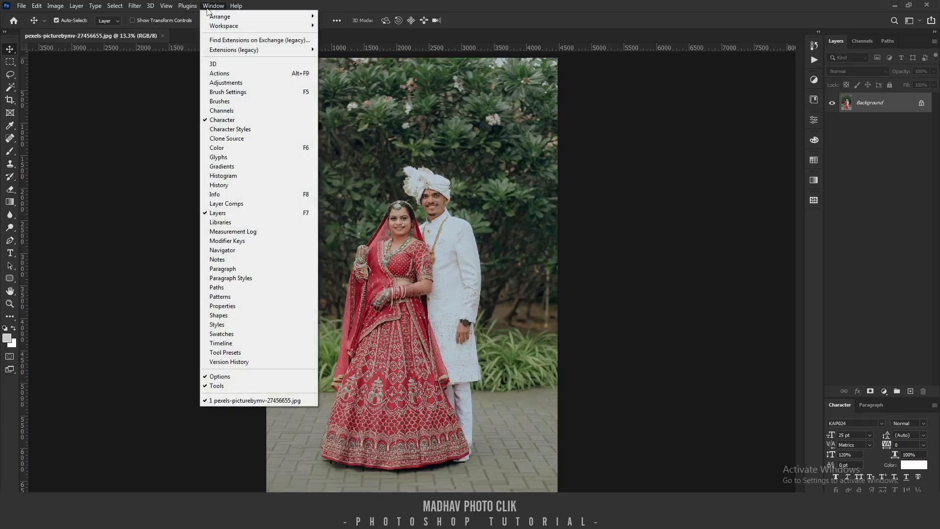
left_click(260, 74)
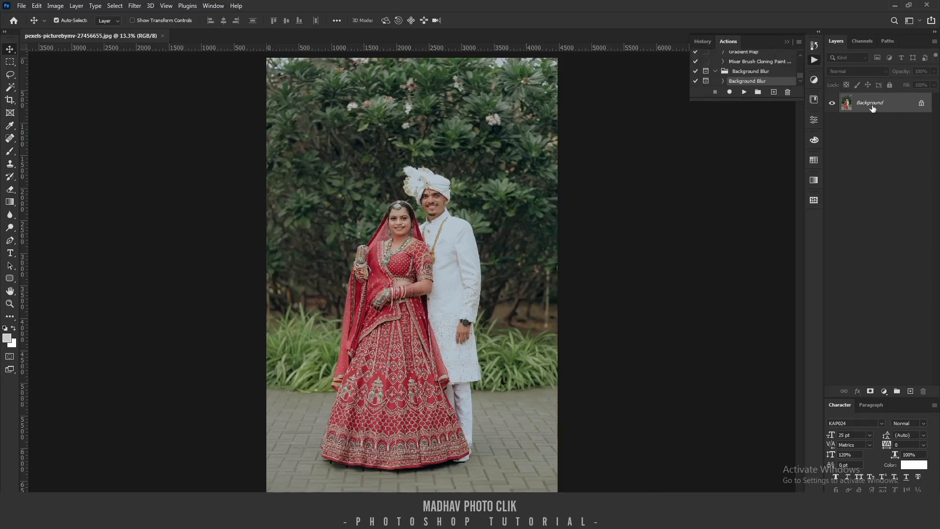
left_click_drag(823, 156, 695, 177)
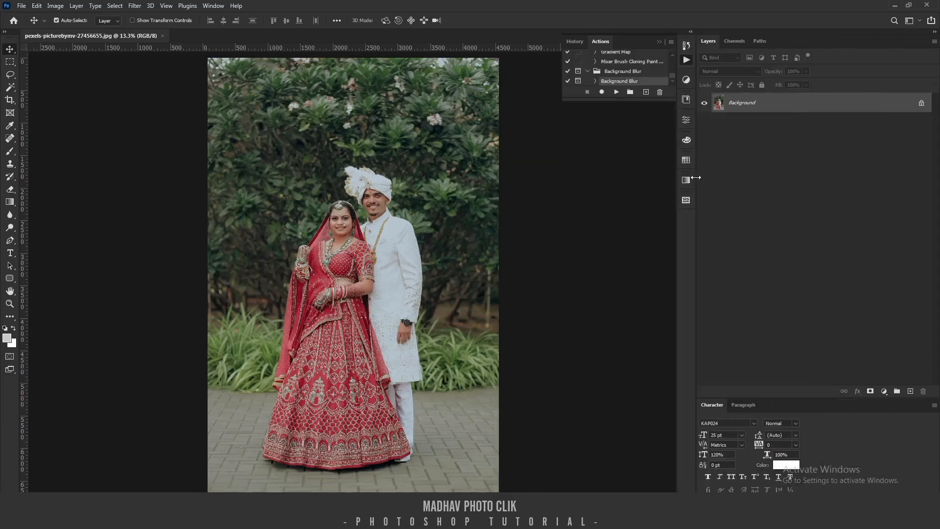
Step: Unlock the Background layer and run the Background Blur action on the wedding photo
left_click(921, 104)
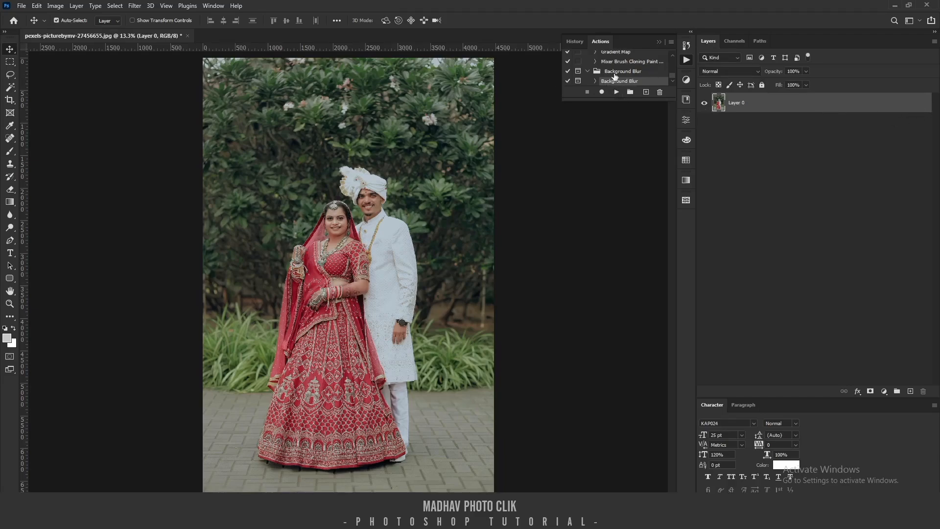
left_click(602, 74)
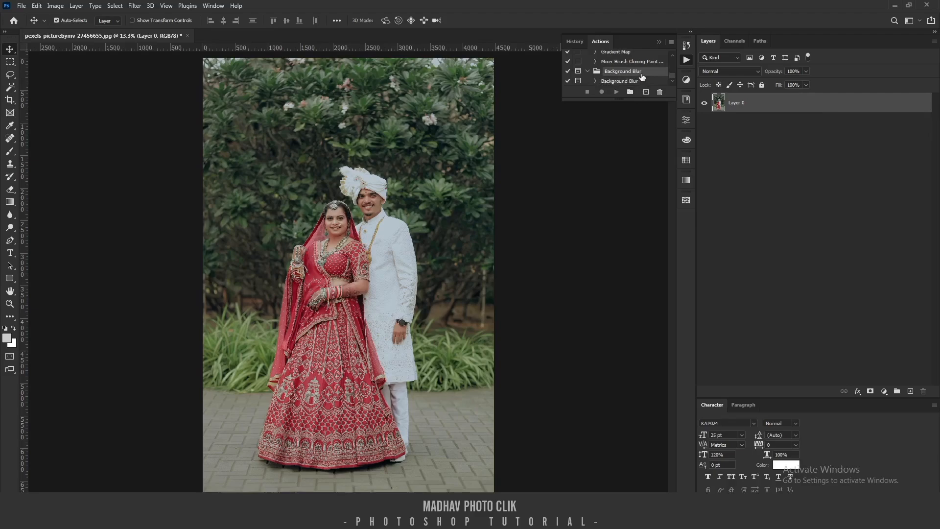
left_click(602, 82)
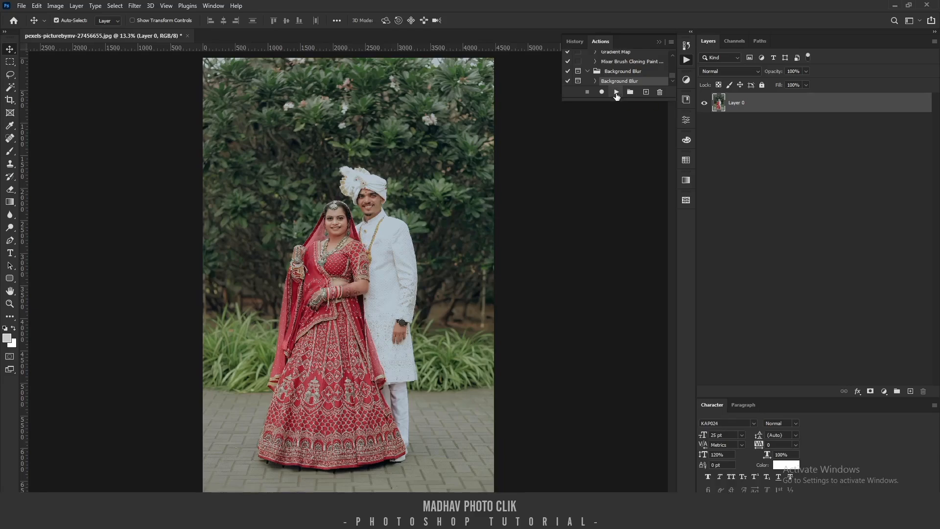
left_click(616, 93)
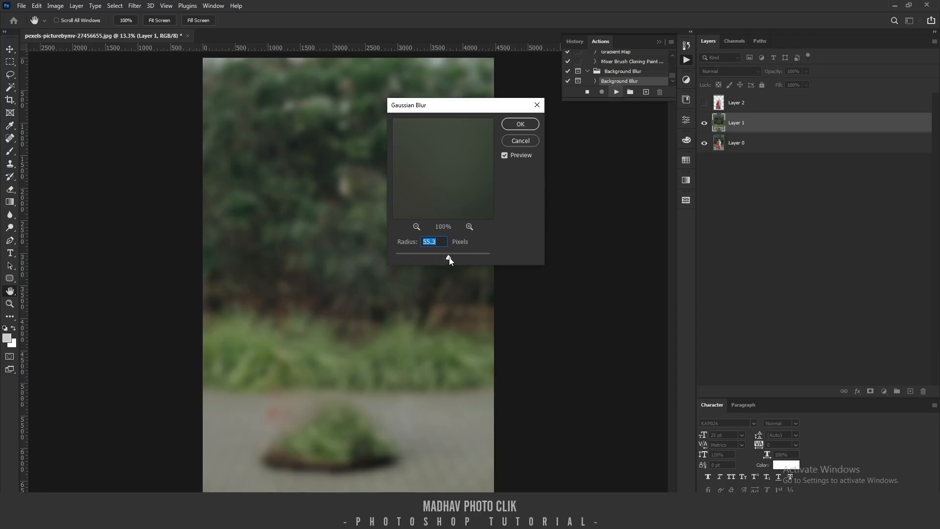
Step: Apply the action's Gaussian Blur with a radius of 80 pixels and collapse the actions list
left_click_drag(449, 257, 426, 261)
left_click(484, 263)
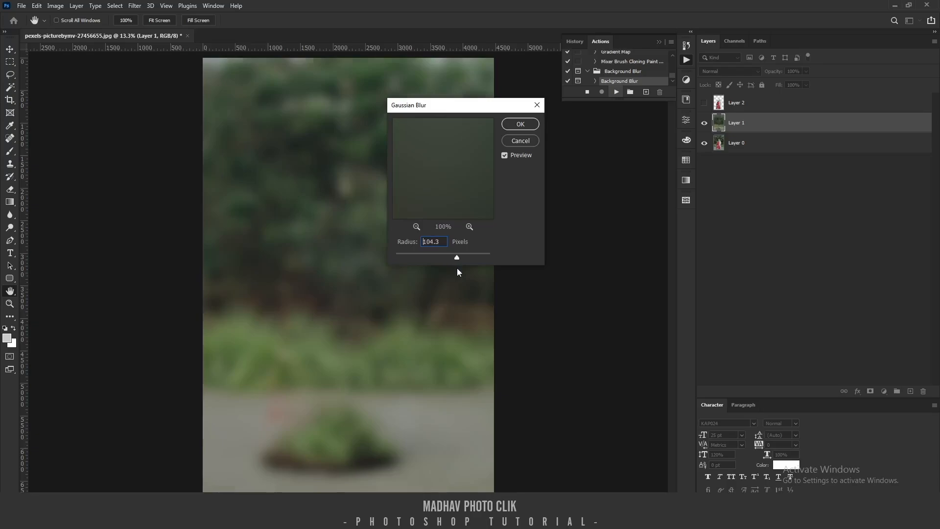
left_click_drag(457, 268, 454, 271)
left_click(430, 242)
left_click_drag(429, 243, 424, 244)
type("80")
left_click(519, 126)
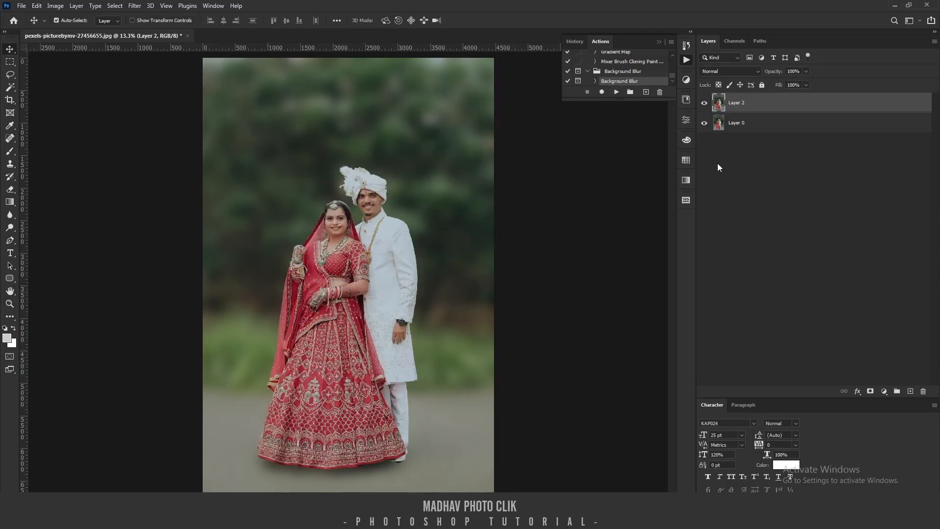
left_click(659, 42)
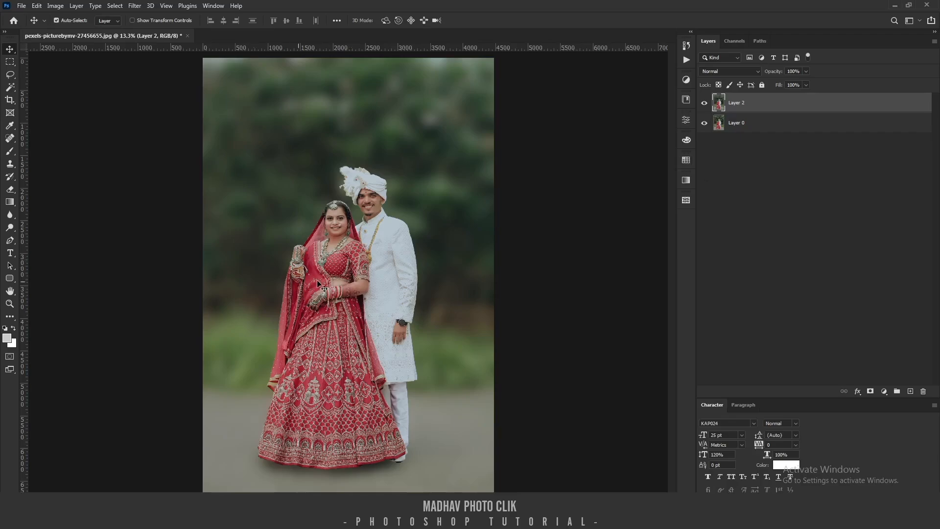
Step: Examine the couple's edges, faces and clothing against the blurred background at several magnifications
scroll(318, 280, "up", 5)
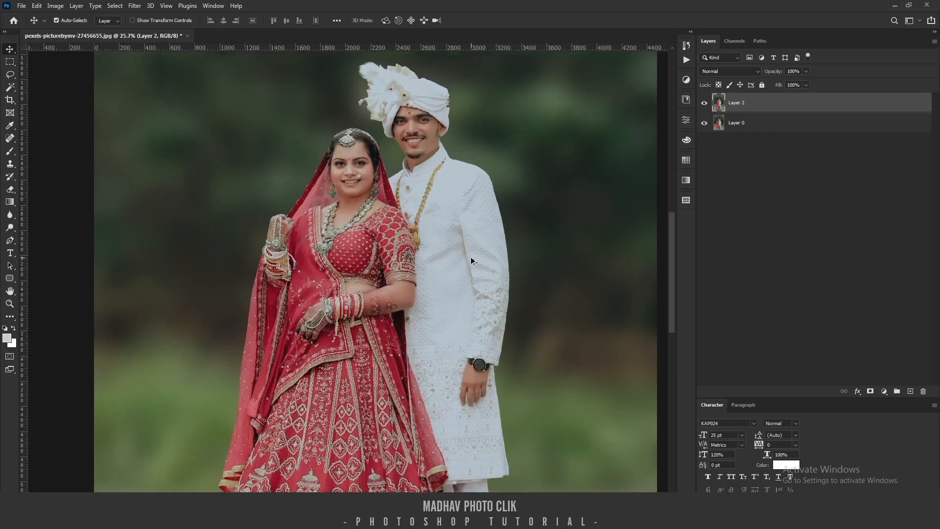
scroll(484, 267, "up", 4)
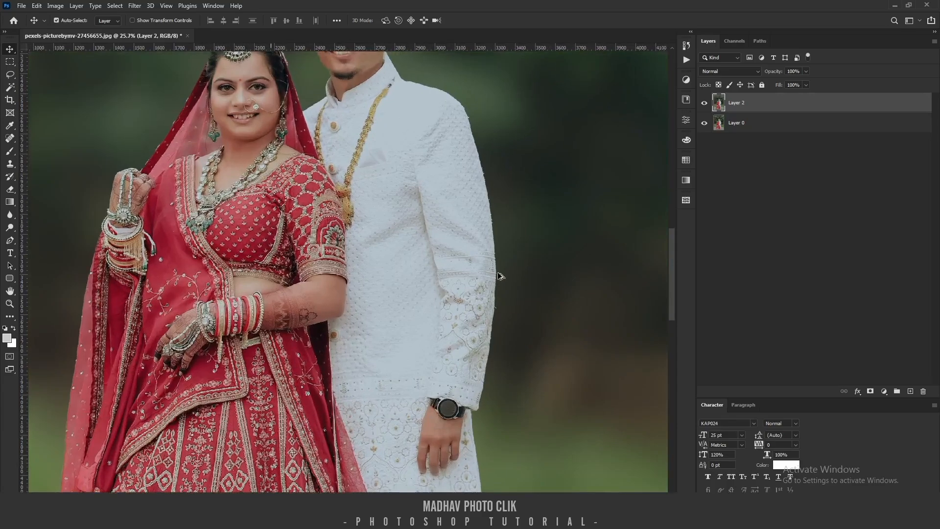
scroll(500, 284, "up", 3)
left_click_drag(396, 199, 459, 397)
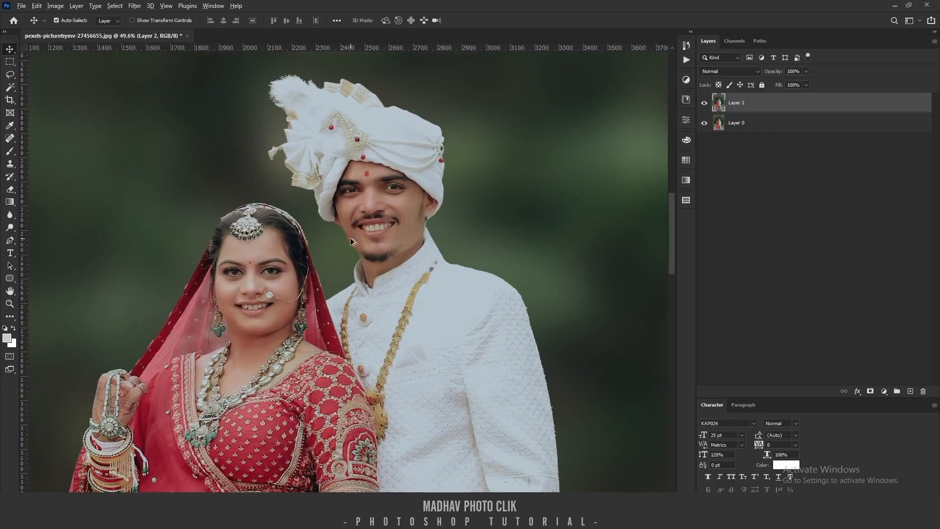
scroll(353, 204, "up", 1)
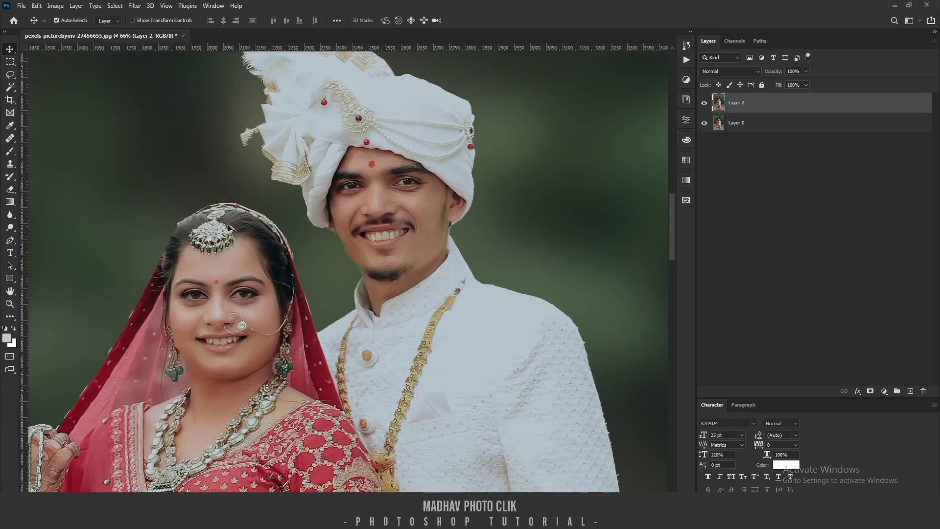
left_click_drag(209, 228, 233, 351)
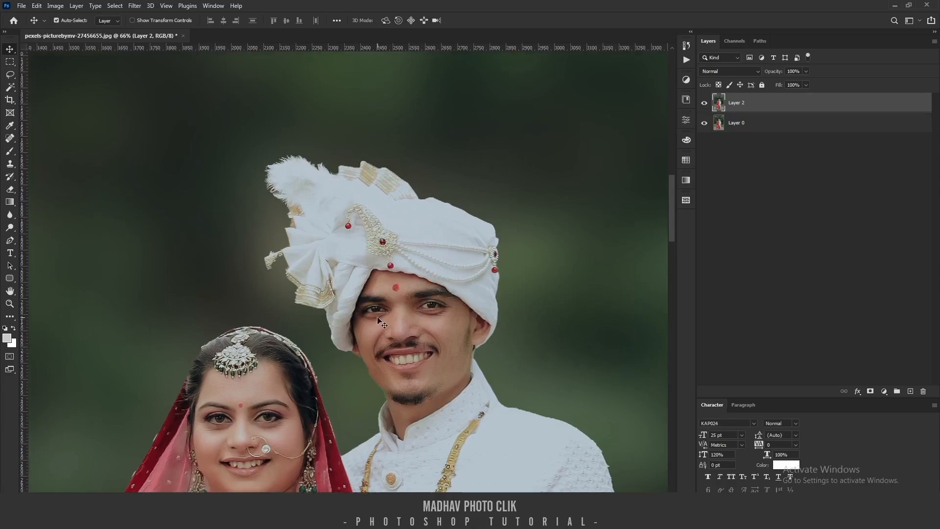
scroll(381, 321, "down", 2)
scroll(381, 321, "down", 2)
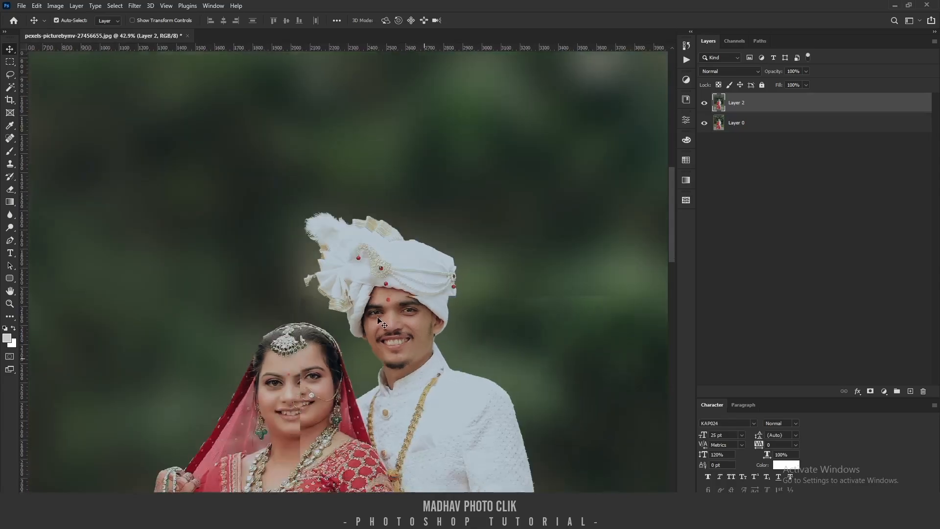
left_click_drag(395, 327, 470, 146)
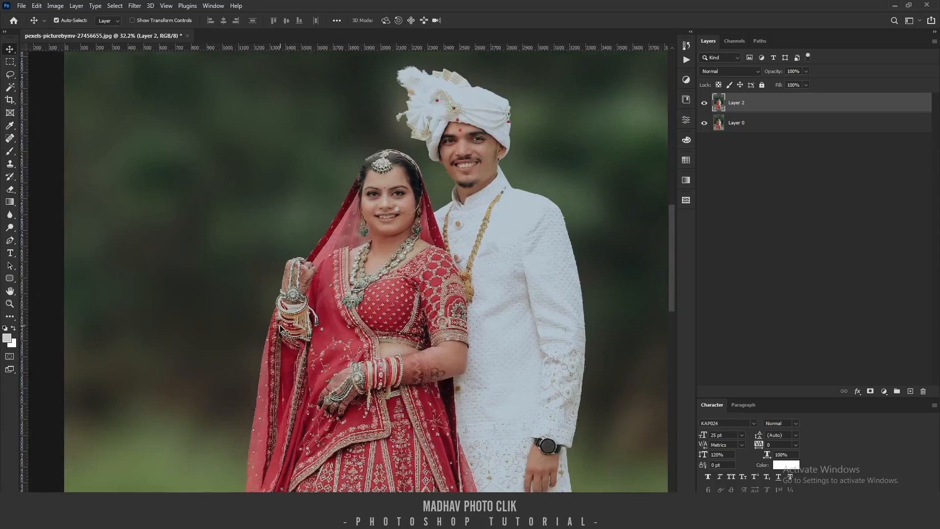
scroll(276, 317, "up", 2)
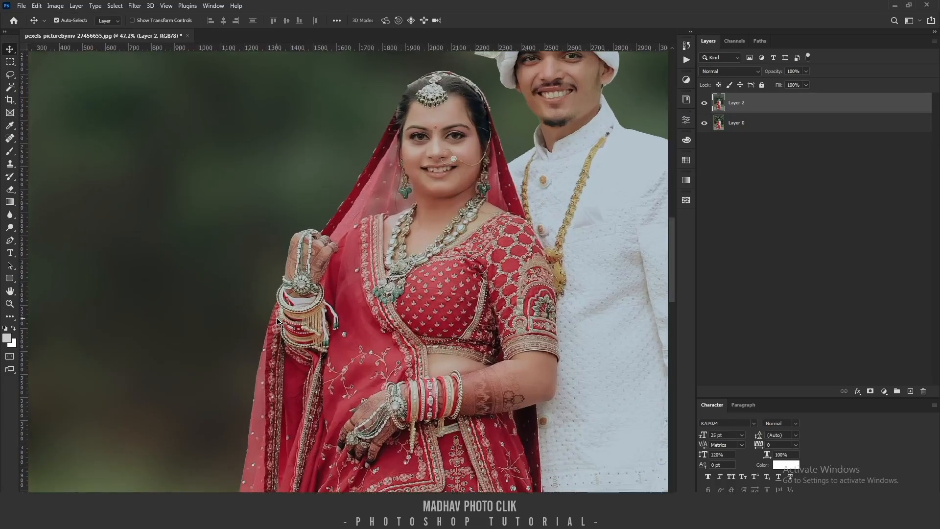
scroll(277, 319, "down", 4)
scroll(276, 320, "down", 3)
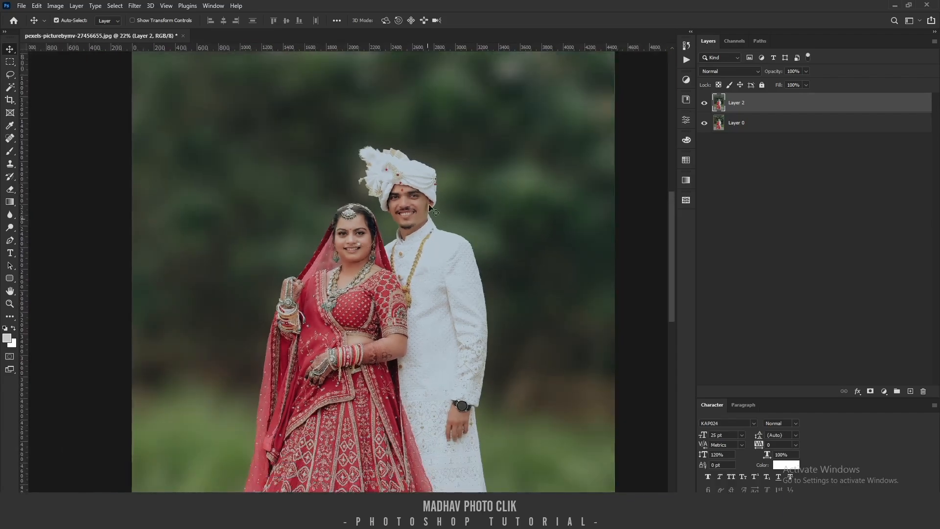
scroll(425, 196, "up", 2)
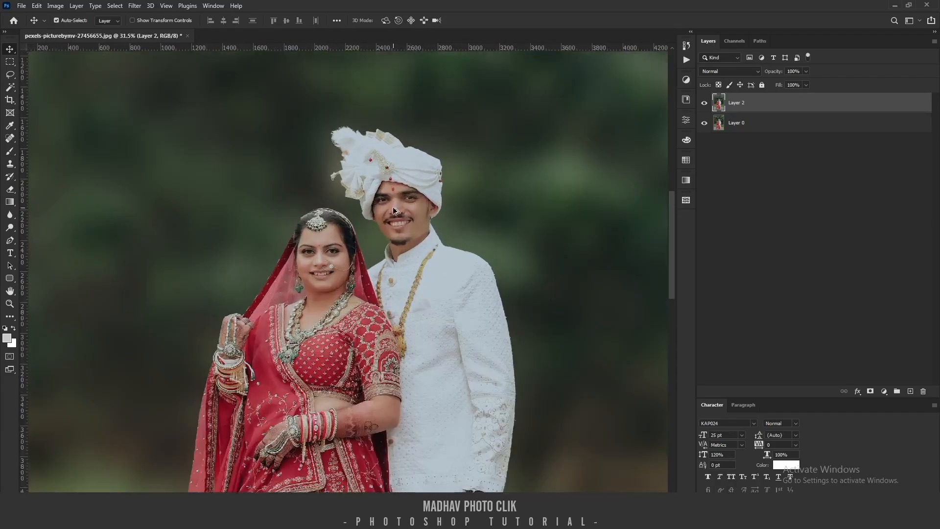
scroll(384, 297, "down", 2)
scroll(383, 297, "down", 3)
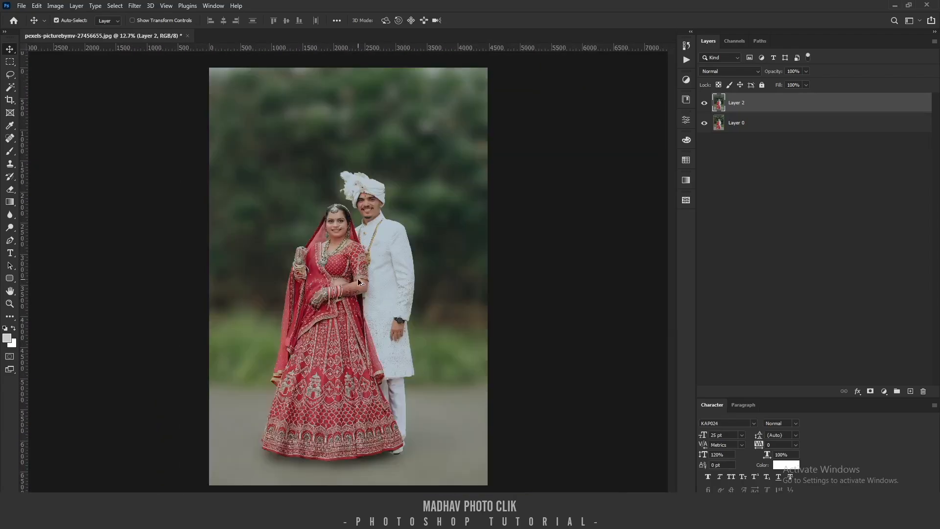
Step: Select both layers and close the first wedding photo without saving its changes
key("ctrl")
left_click(754, 123, "ctrl")
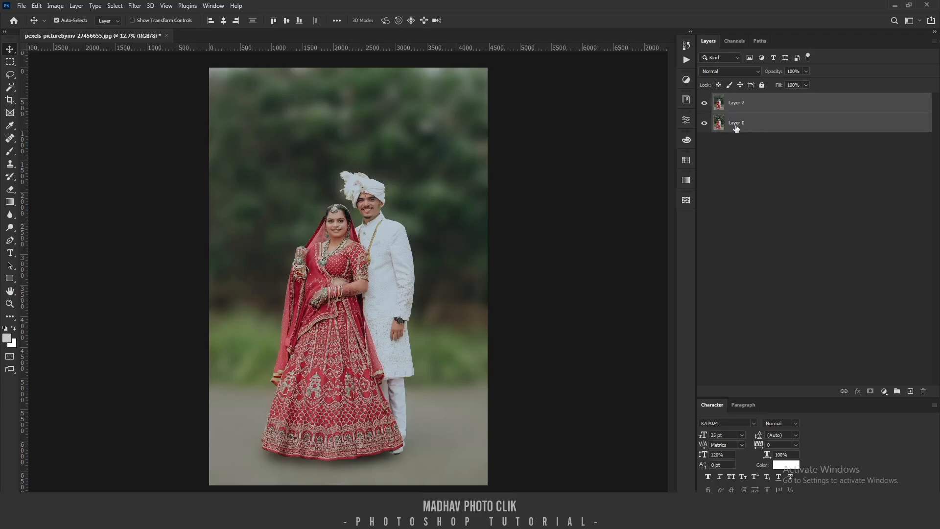
left_click(168, 38)
left_click(454, 193)
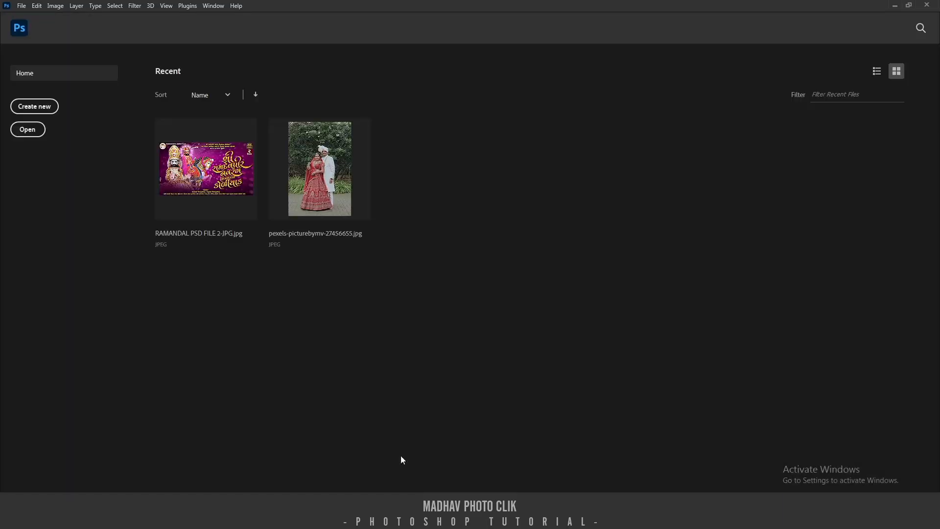
Step: Open the photo pexels-picturebymv-27456656 from the Downloads folder
key("ctrl+o")
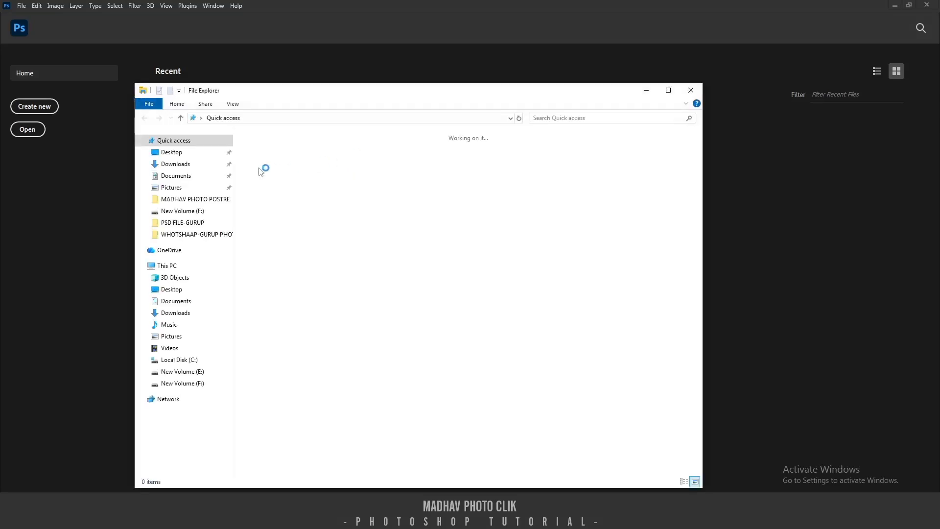
left_click(183, 164)
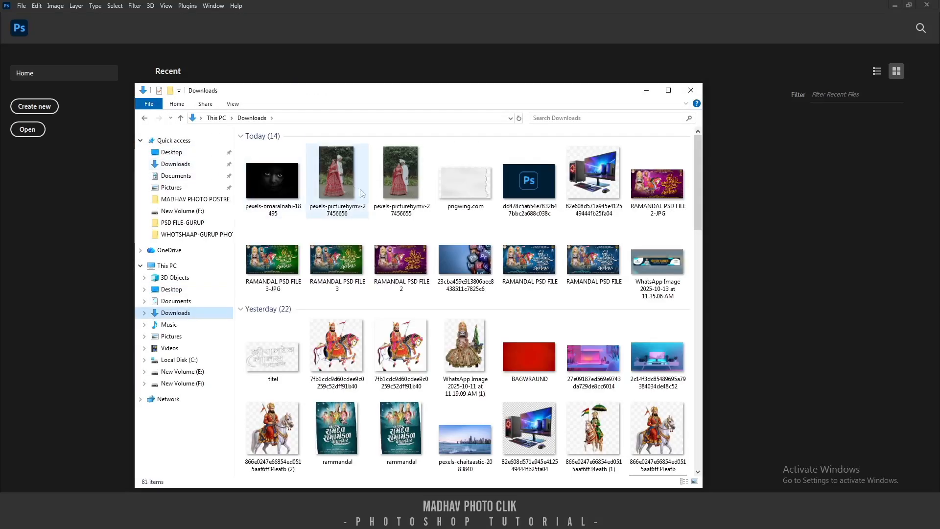
left_click_drag(342, 178, 99, 216)
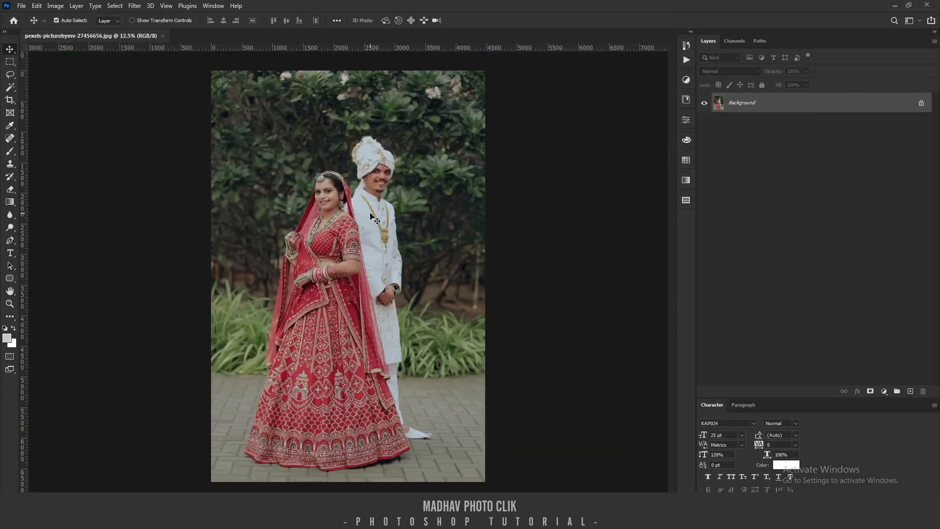
Step: Unlock the second photo's Background layer and run the Background Blur action on it
left_click(922, 104)
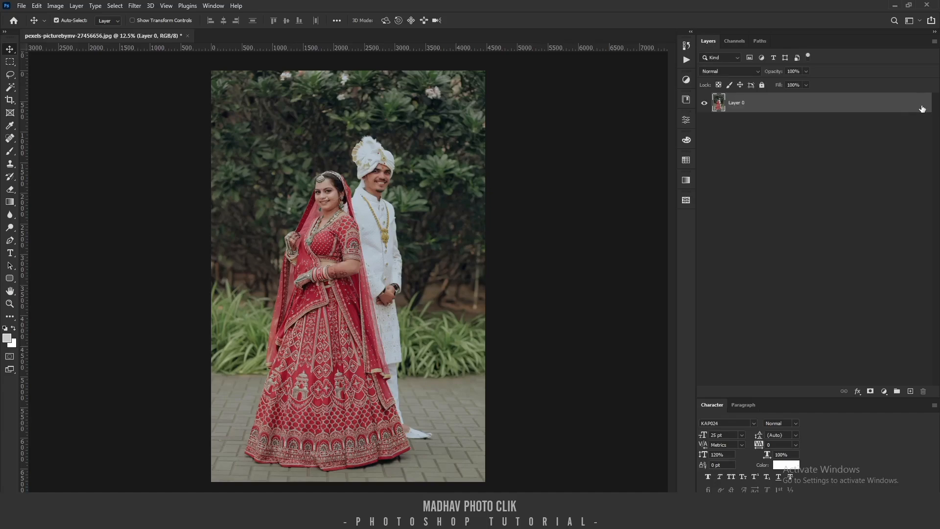
left_click(687, 60)
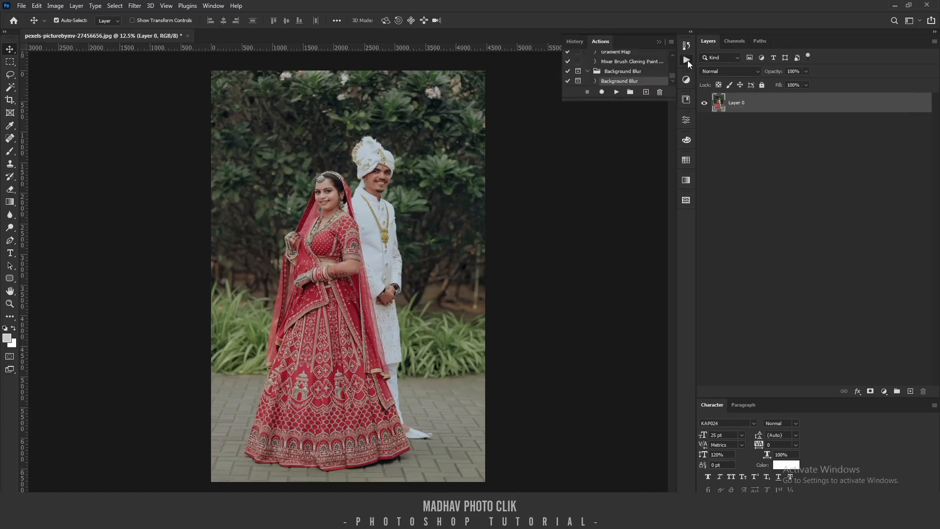
left_click(601, 92)
left_click(616, 92)
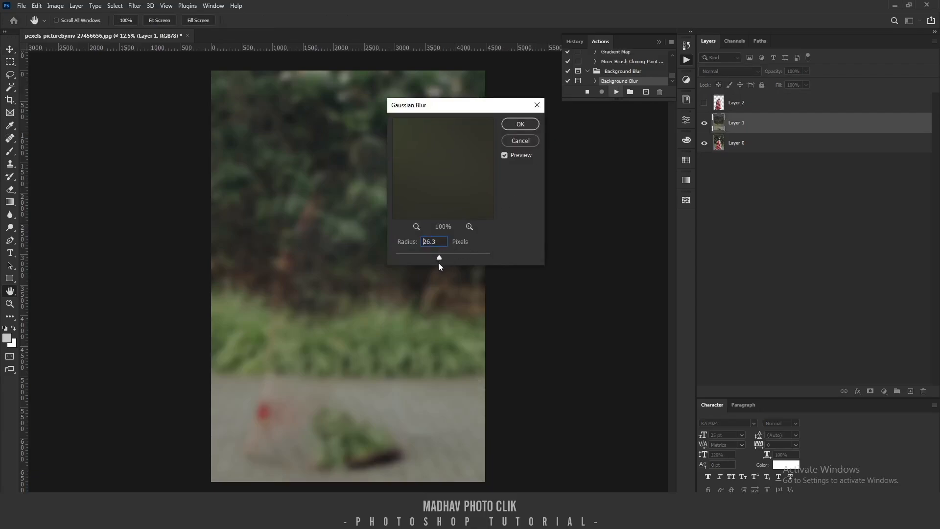
Step: Apply the Gaussian Blur to the second photo's background with a radius of 41.5 pixels and collapse the actions list
left_click_drag(443, 270, 442, 270)
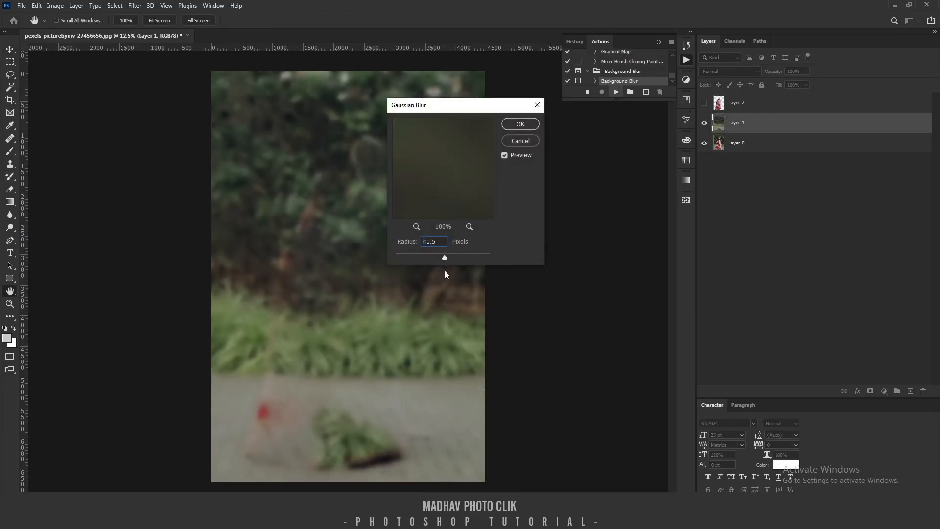
left_click(521, 124)
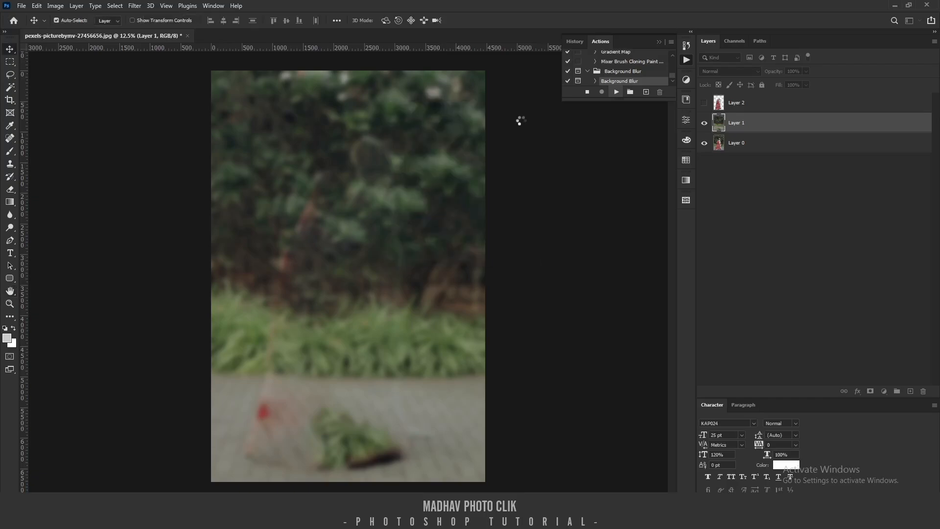
left_click(659, 43)
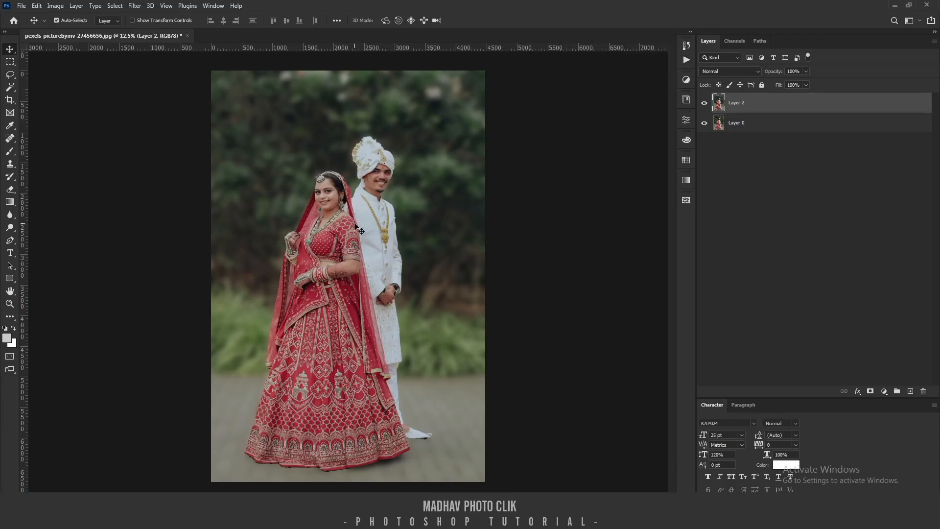
Step: Slightly increase the saturation of the second photo's top layer with a Hue/Saturation adjustment
key("ctrl+u")
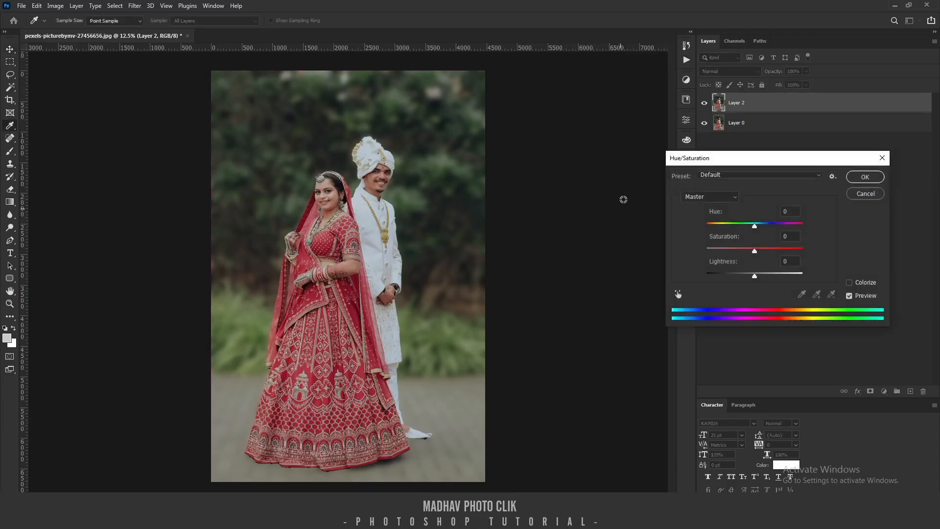
left_click_drag(738, 162, 580, 150)
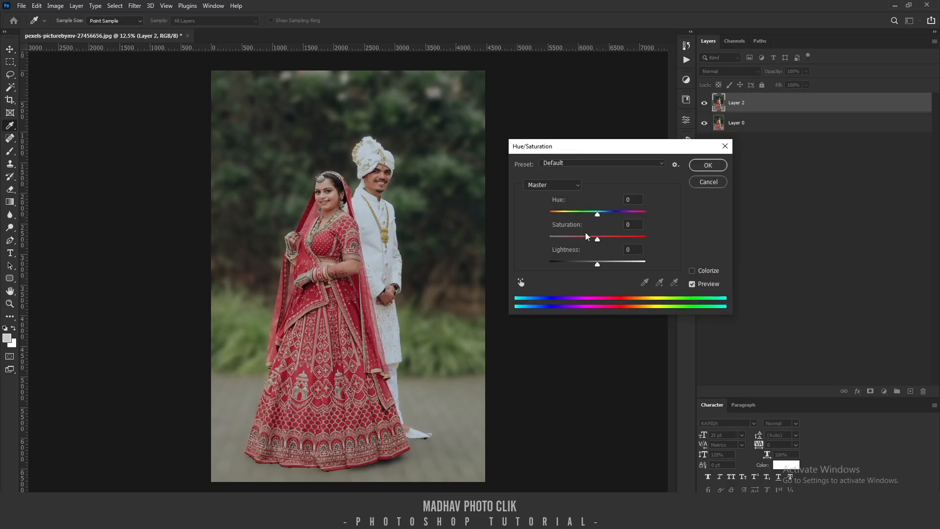
left_click_drag(597, 240, 606, 240)
left_click(693, 167)
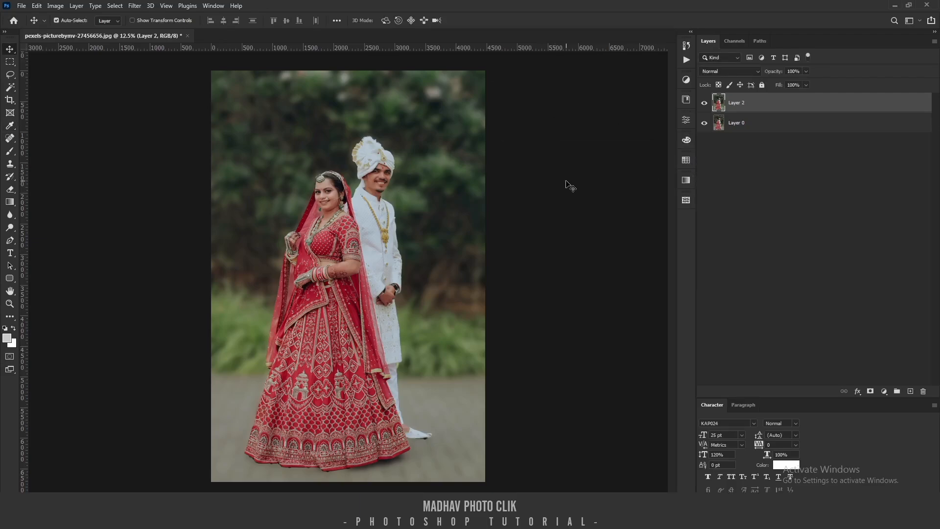
Step: Browse the Downloads folder for action files with Load Actions, close it without loading any, and collapse the actions list
left_click(686, 60)
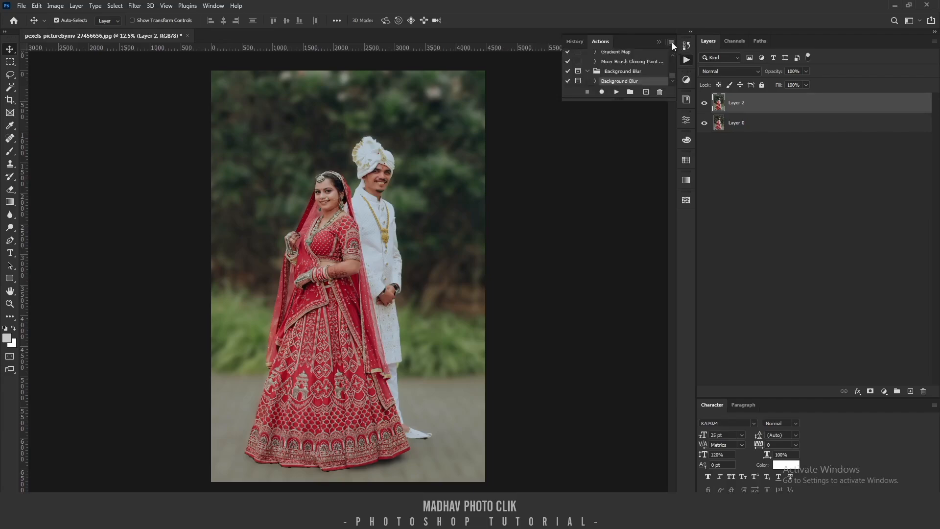
left_click(672, 43)
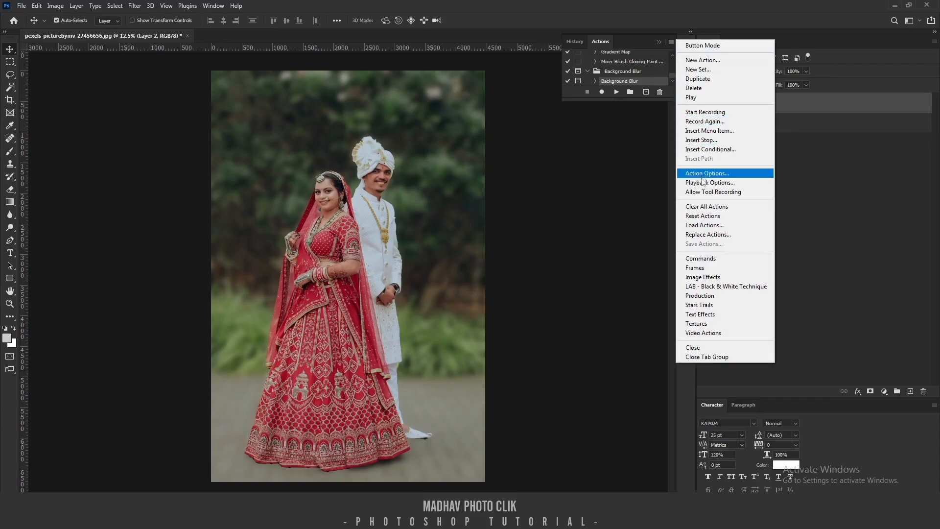
left_click(703, 226)
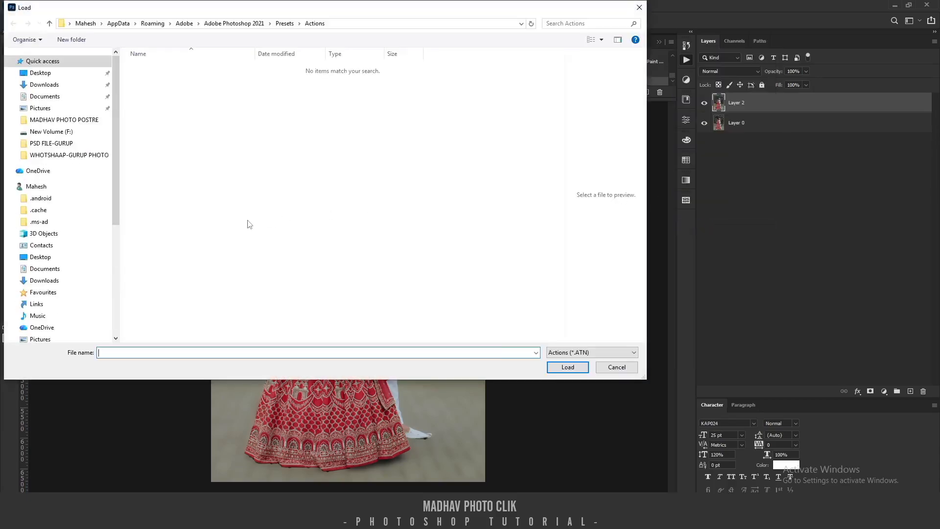
left_click(45, 85)
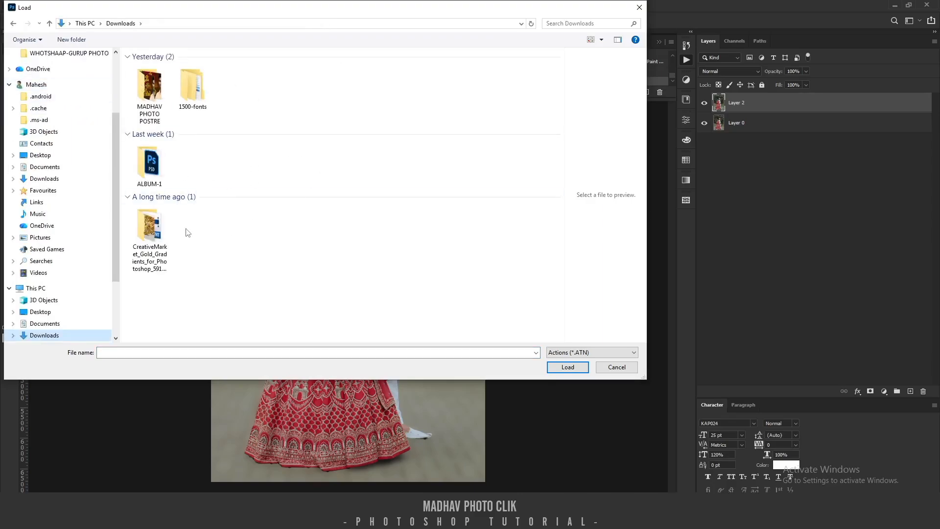
left_click(347, 226)
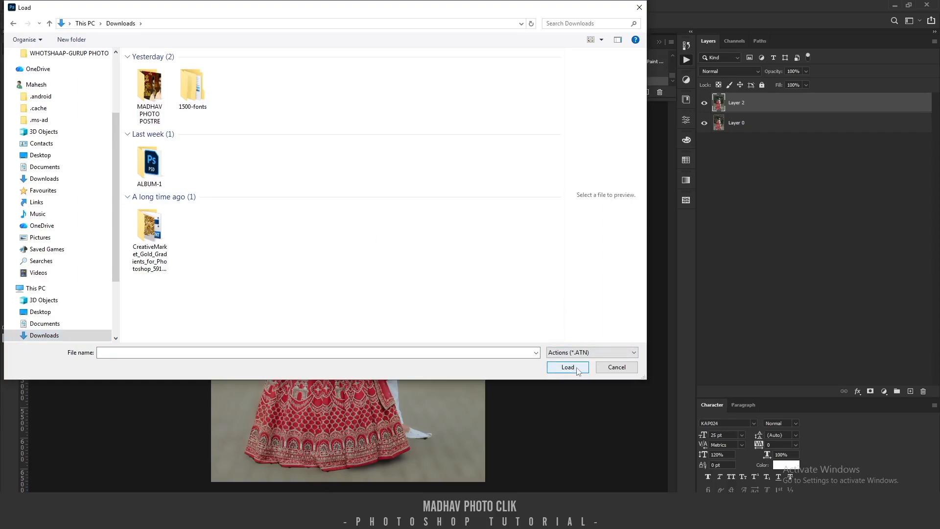
left_click(639, 7)
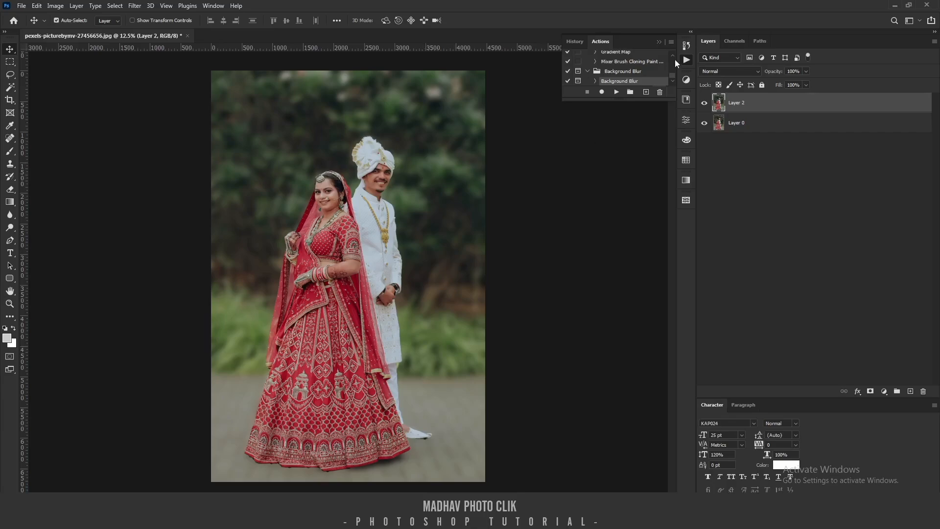
left_click(658, 42)
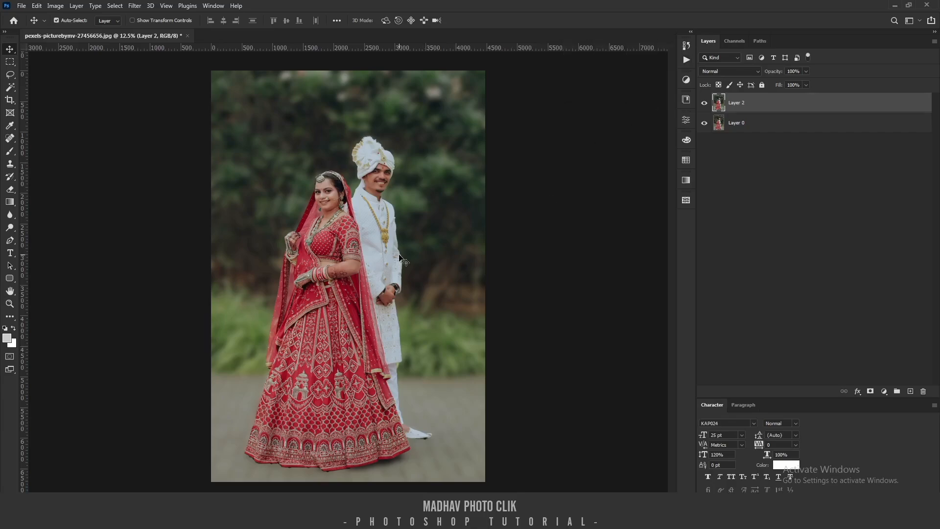